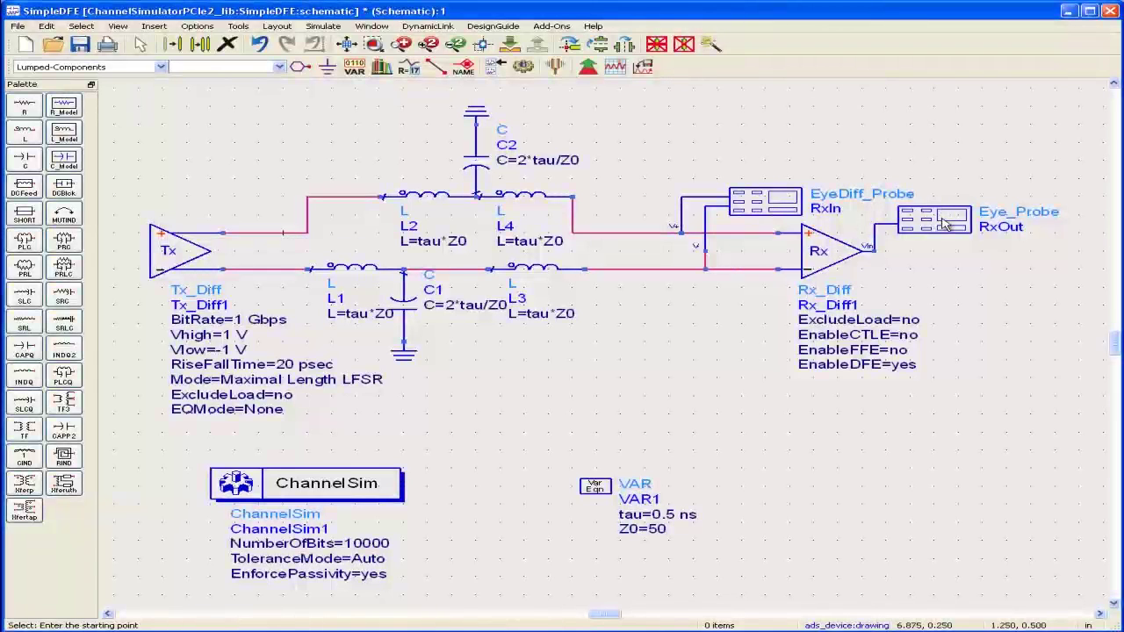
Inspect the Rx_Diff DFE taps list, confirming DFETap[1] = -0.1, and cancel without changes.
double_click(818, 253)
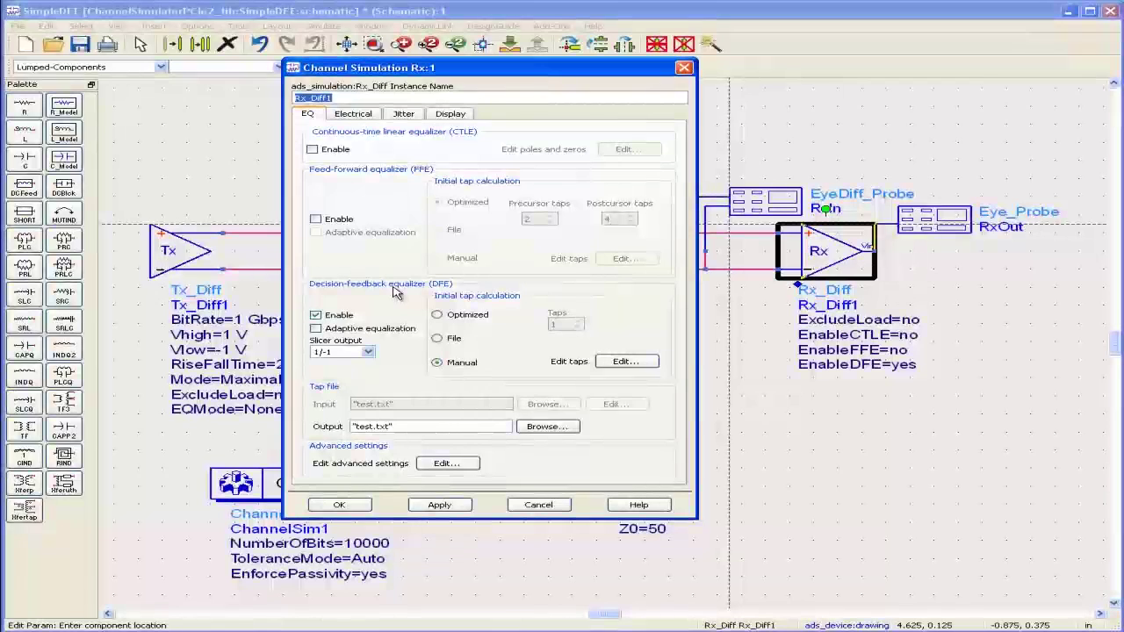
left_click(623, 362)
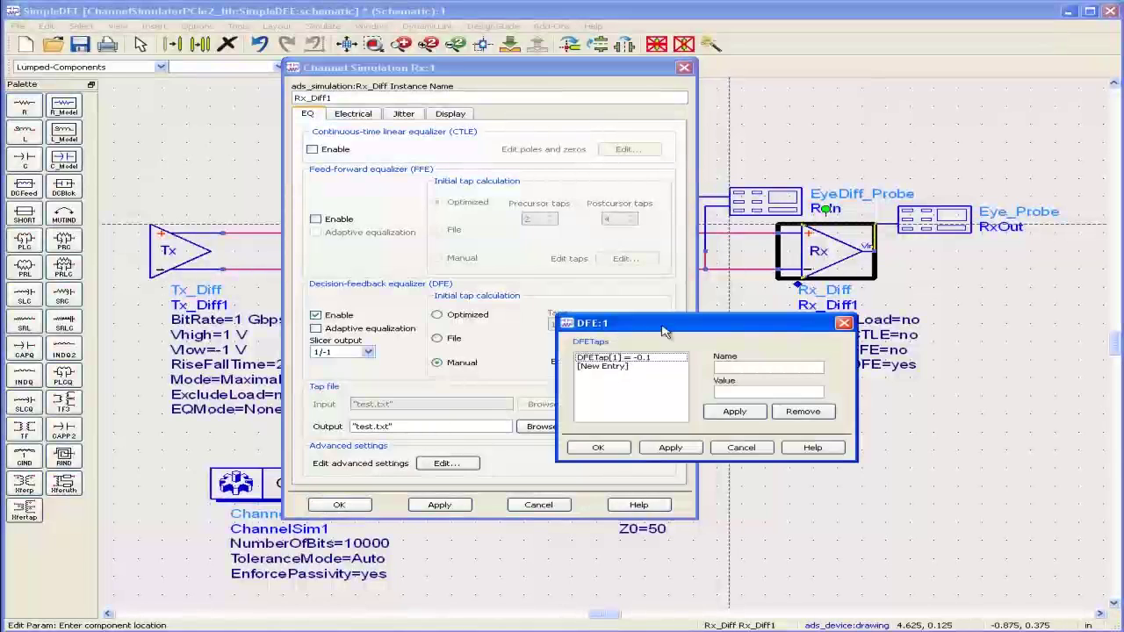
left_click_drag(674, 325, 623, 205)
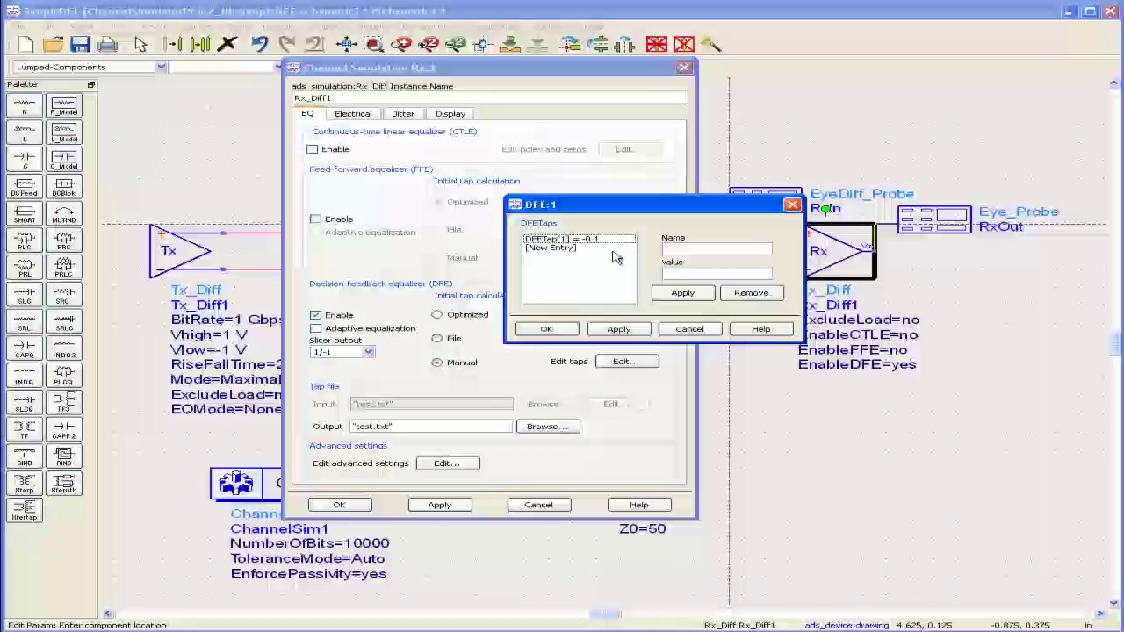
left_click(702, 332)
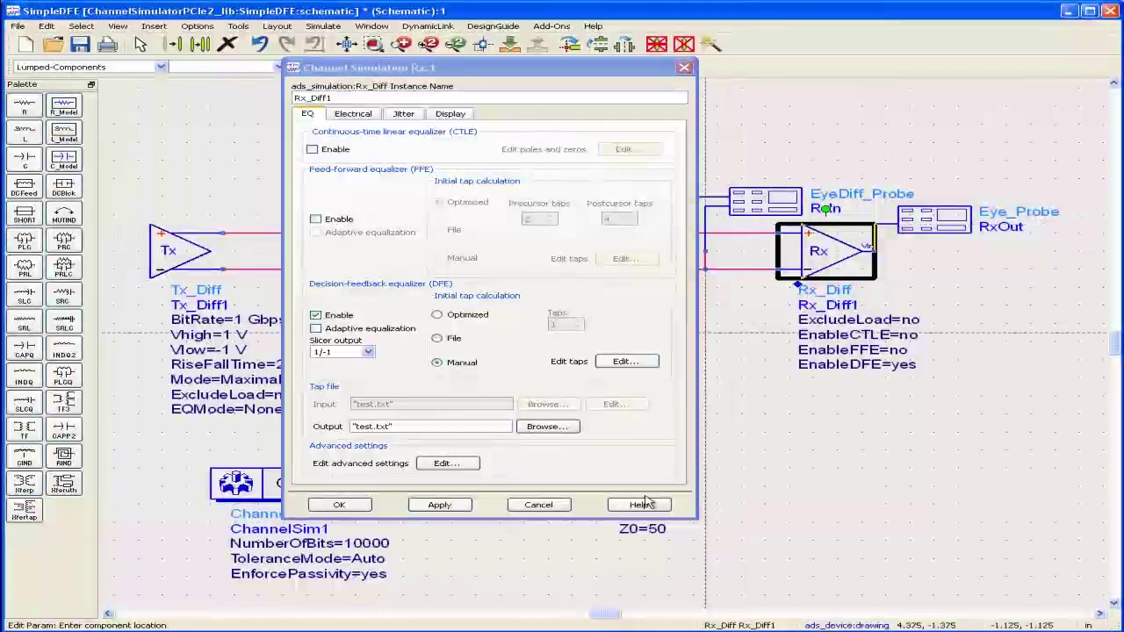
Close the Rx_Diff dialog and zoom into the RxIn and RxOut eye plots, marker m1 reading -0.24.
left_click(539, 505)
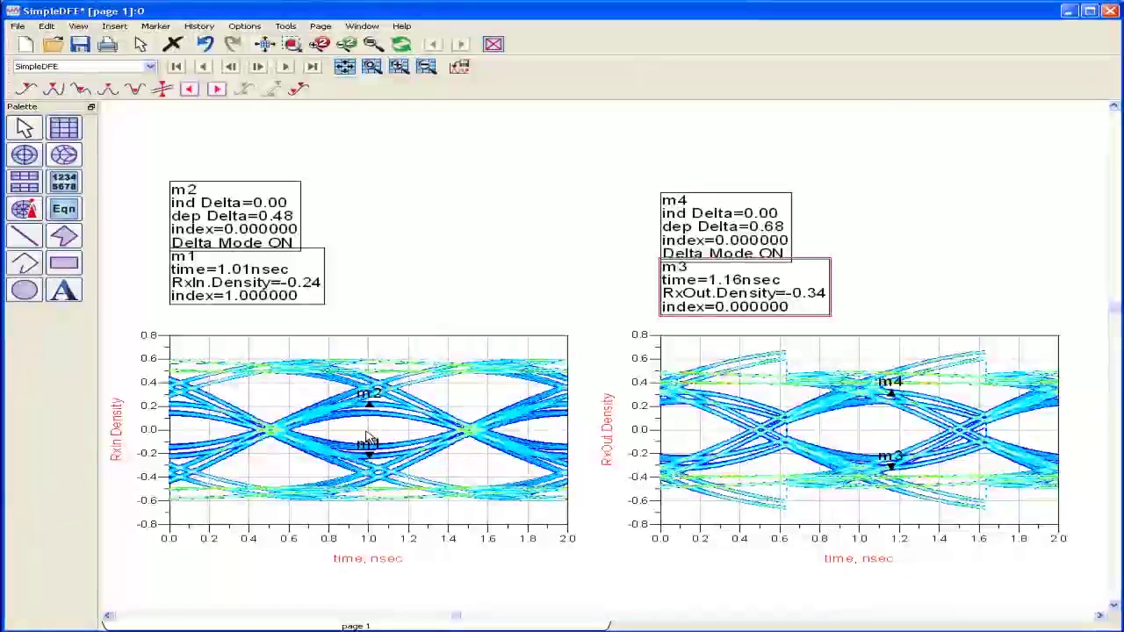
scroll(368, 439, "up", 2)
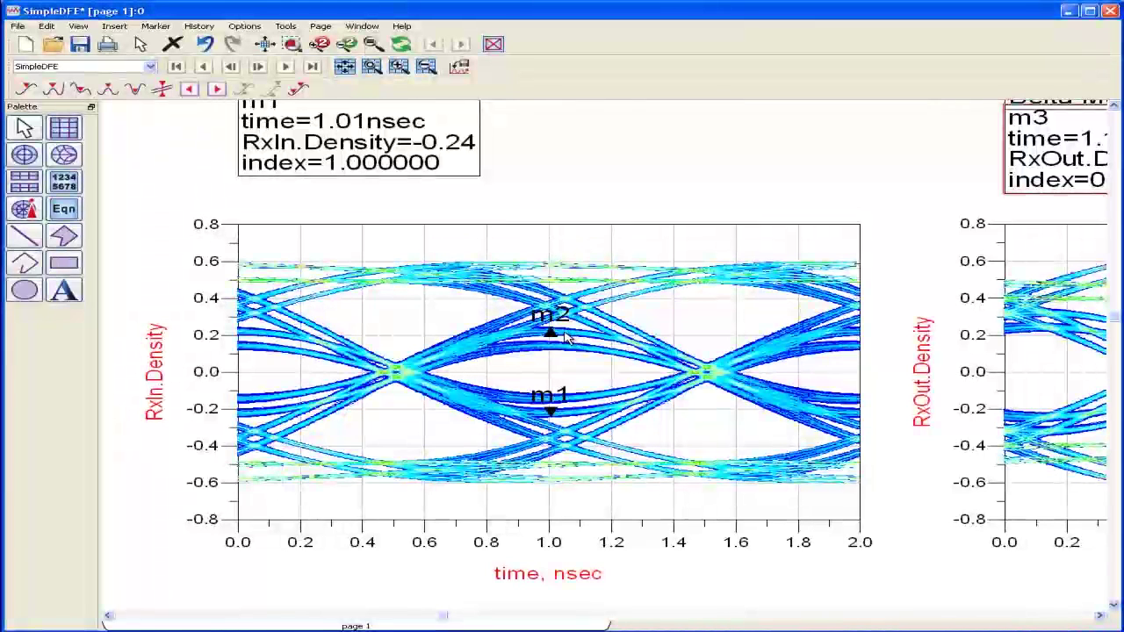
Pan right to the RxOut eye and scroll up to the m4 delta readout of 0.68.
left_click(1099, 617)
left_click(1099, 616)
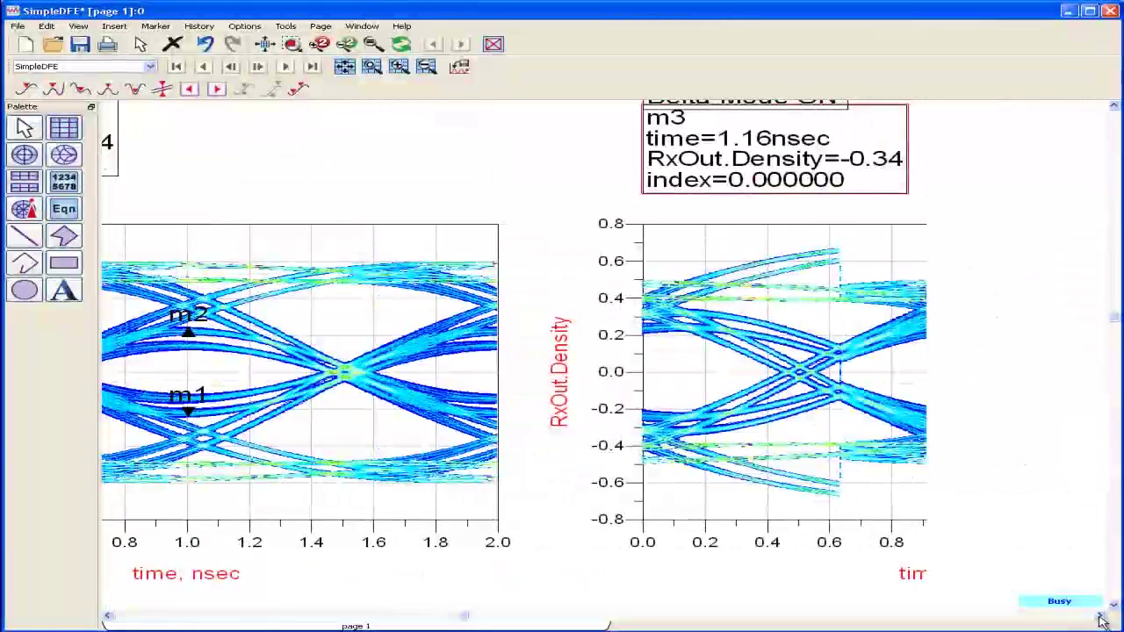
left_click(1099, 617)
left_click(1099, 616)
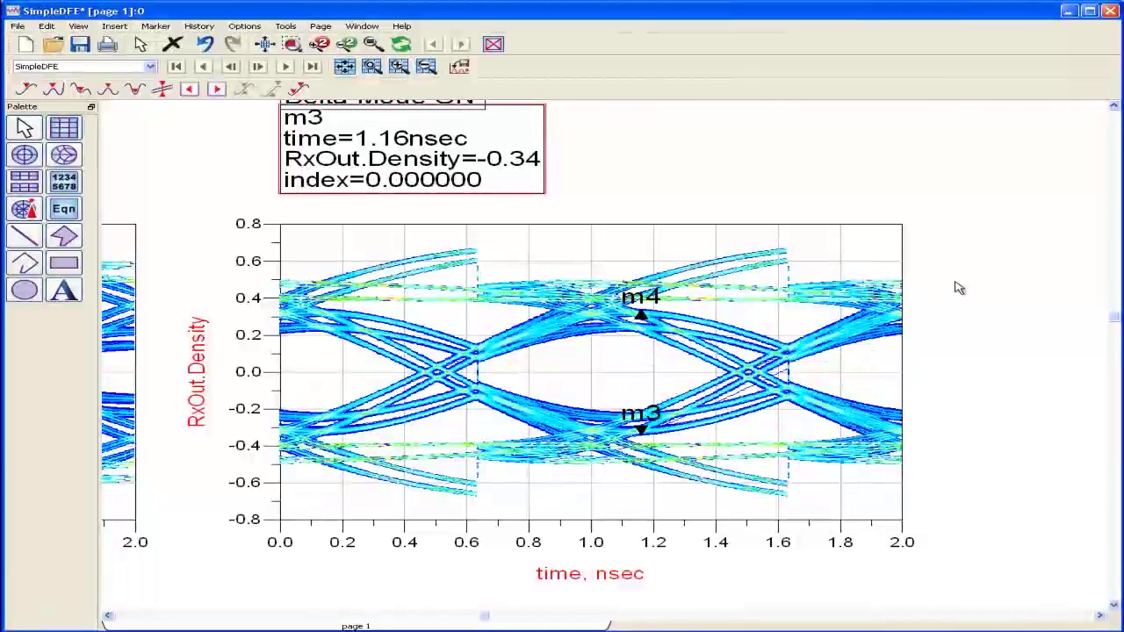
left_click(1113, 105)
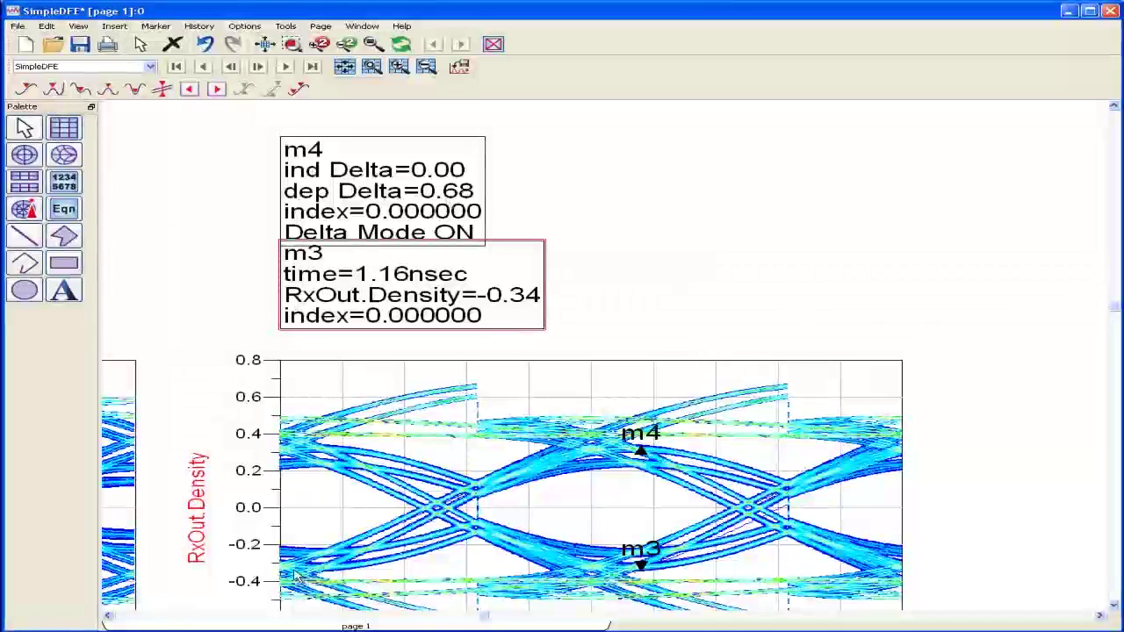
Pan left to the RxIn eye, back right to RxOut, then return to the SimpleDFE schematic.
left_click(109, 616)
left_click(109, 616)
left_click(109, 616)
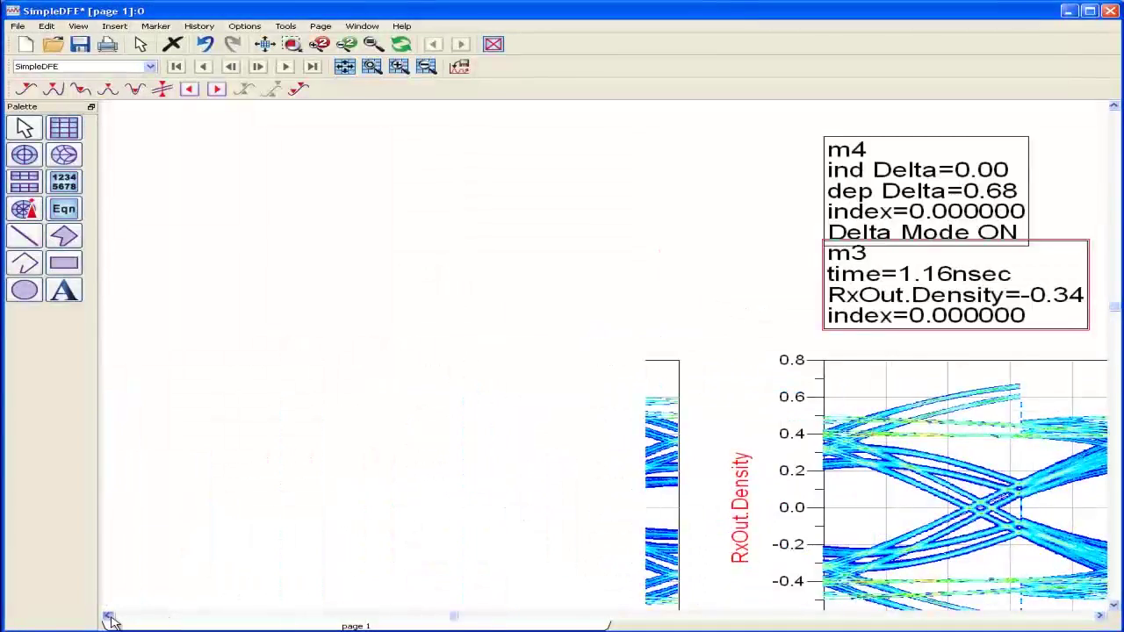
left_click(109, 616)
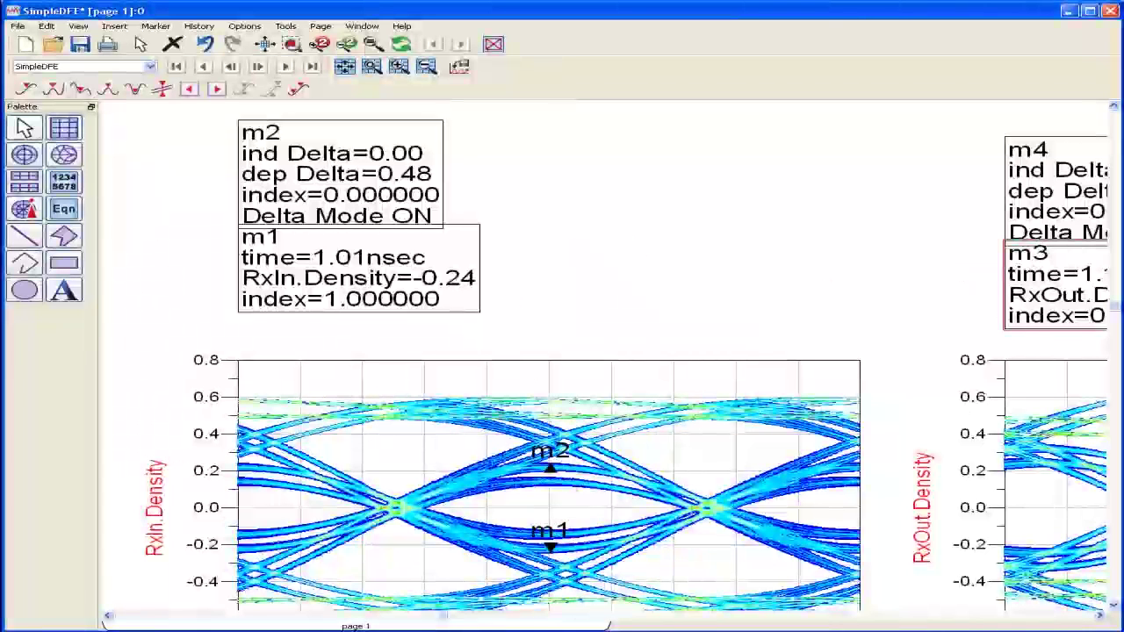
scroll(1100, 622, "right", 3)
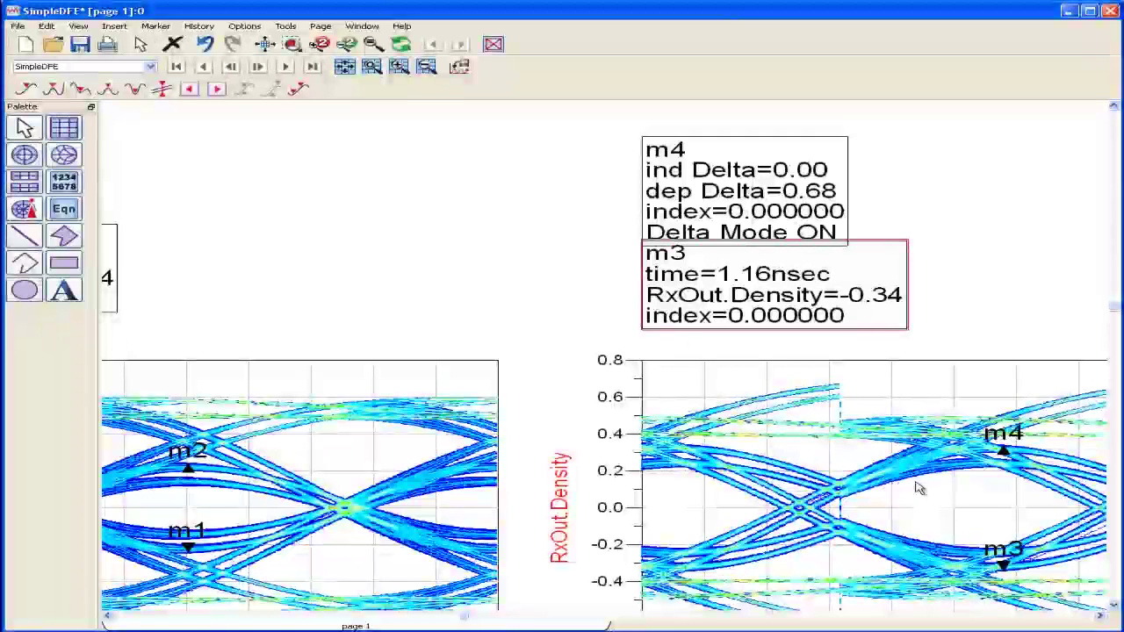
scroll(1112, 605, "down", 3)
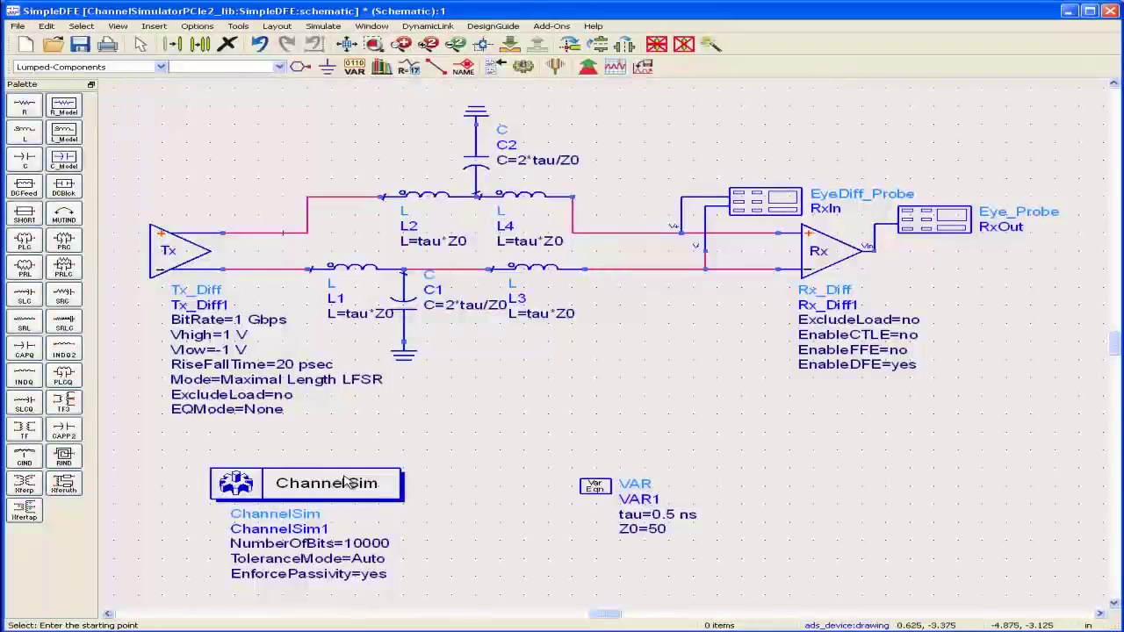
Set the ChannelSim Number of bits to 10.
double_click(345, 481)
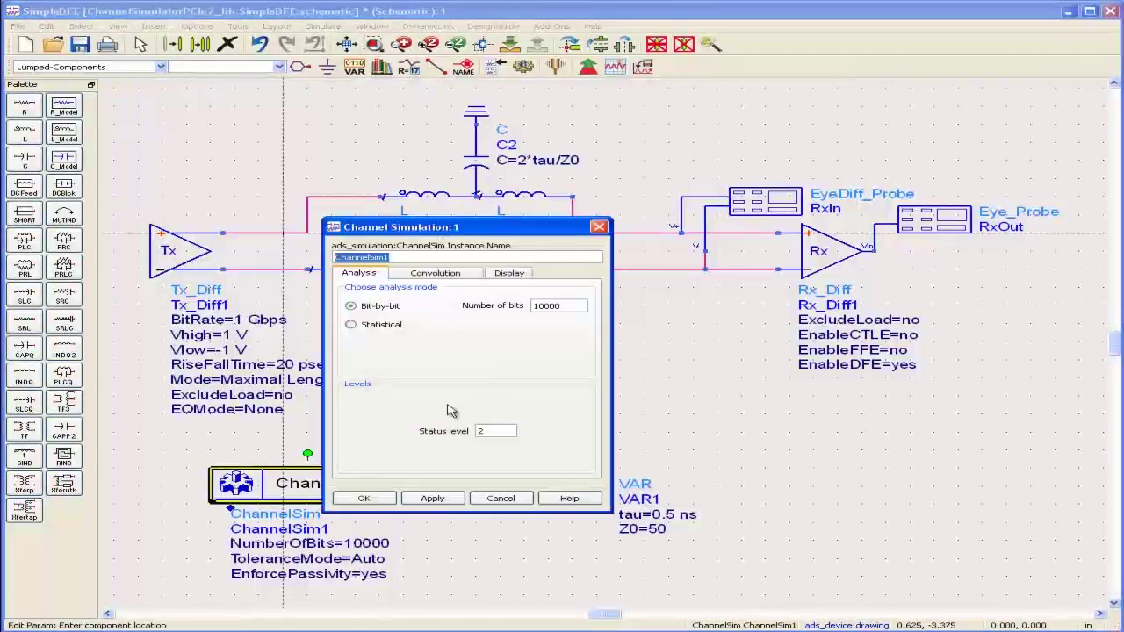
double_click(562, 306)
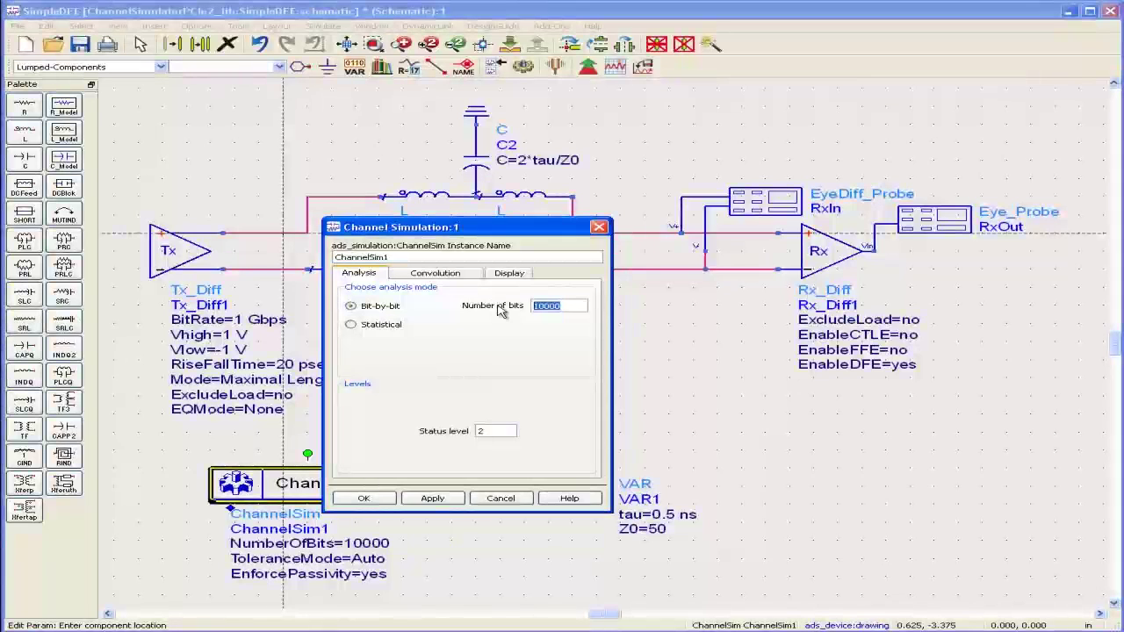
type("10")
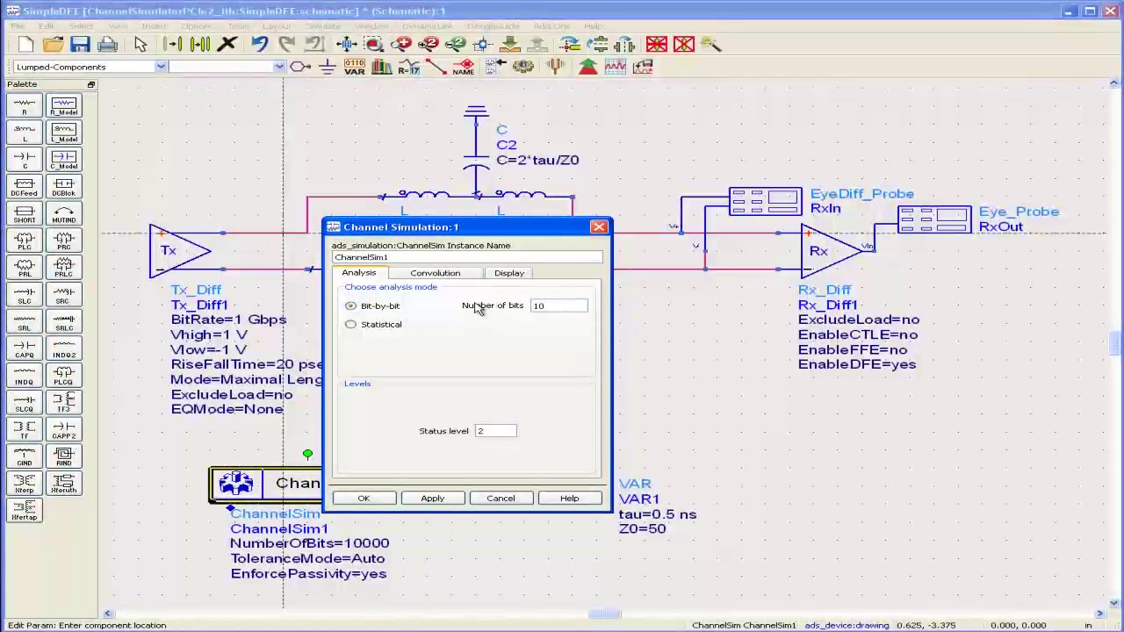
left_click(363, 498)
Switch Tx_Diff Mode to User Defined Sequence "01" and run the simulation.
double_click(189, 259)
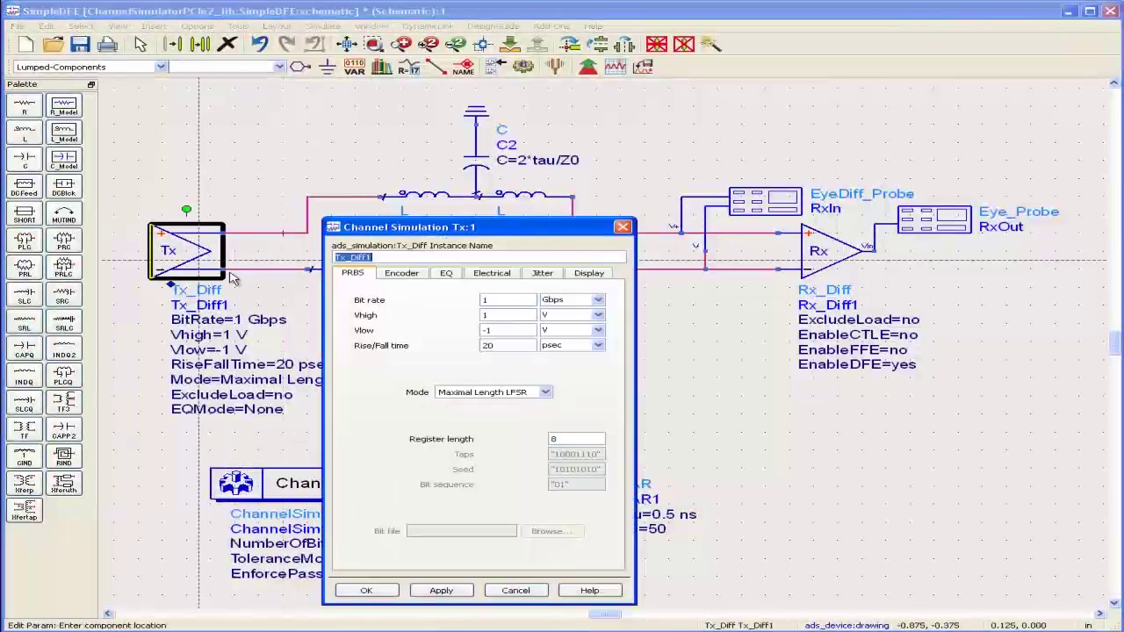
left_click(545, 392)
left_click(527, 424)
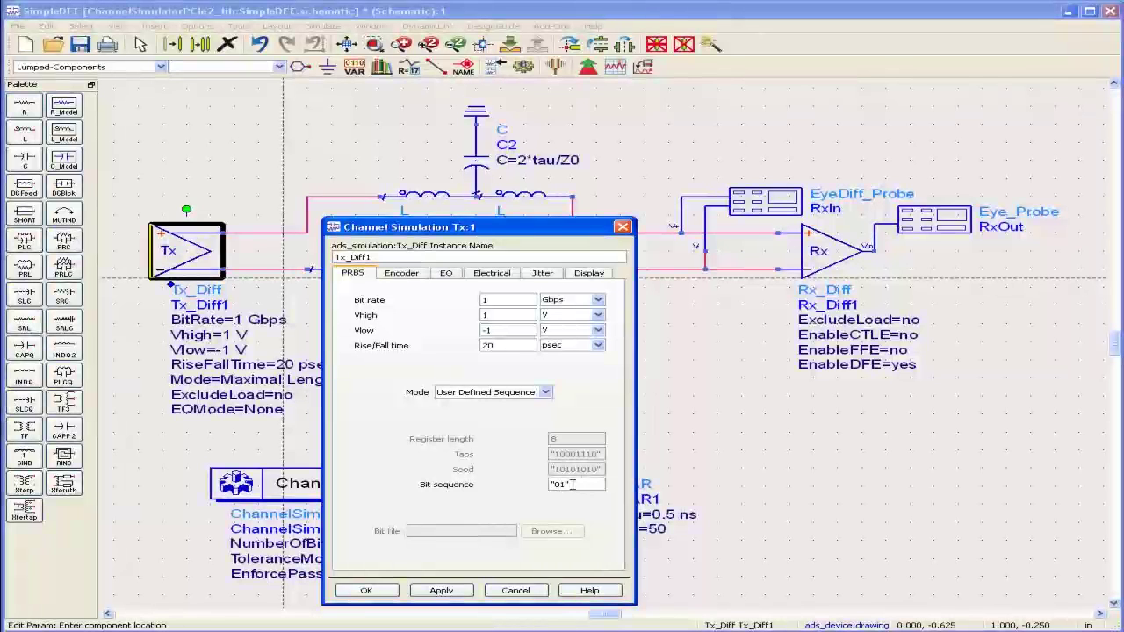
left_click_drag(572, 485, 541, 484)
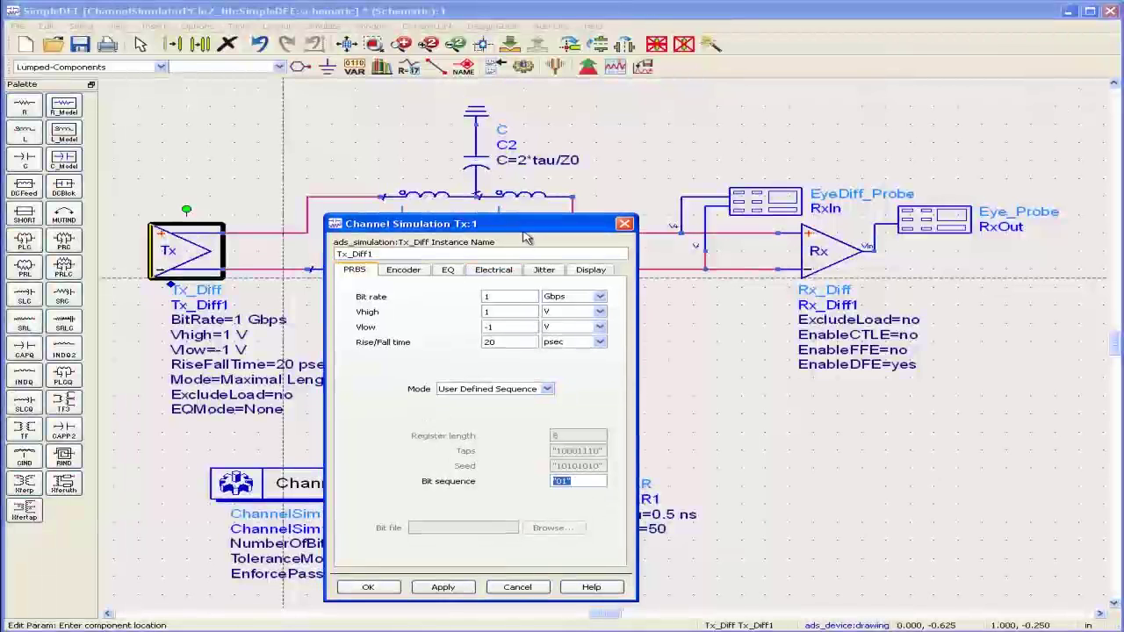
left_click_drag(527, 230, 694, 149)
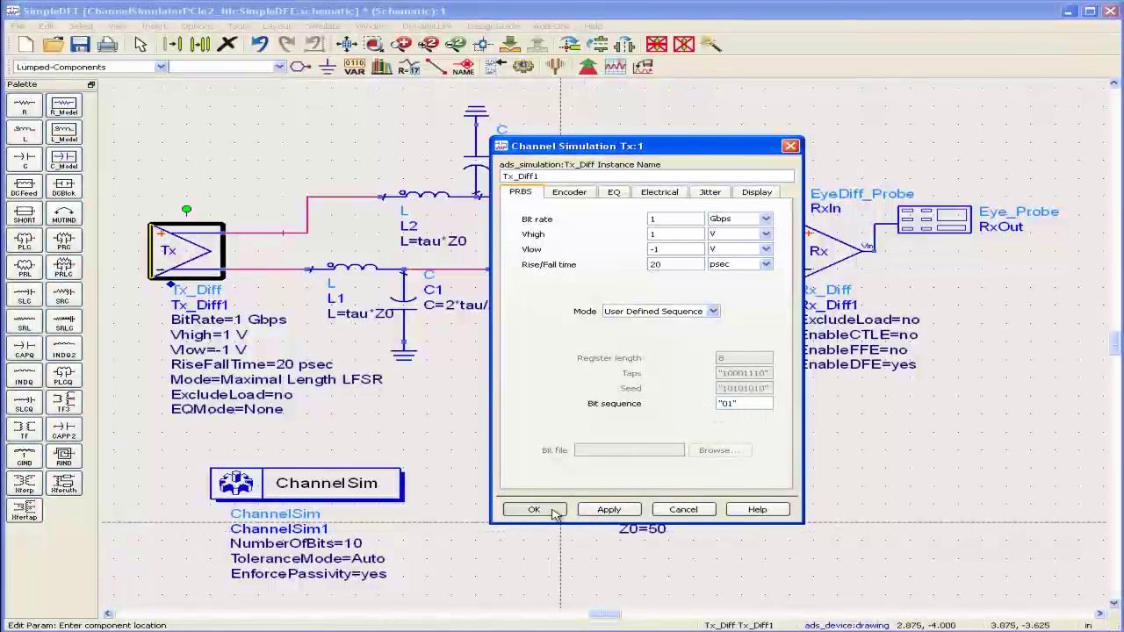
left_click(536, 510)
left_click(524, 67)
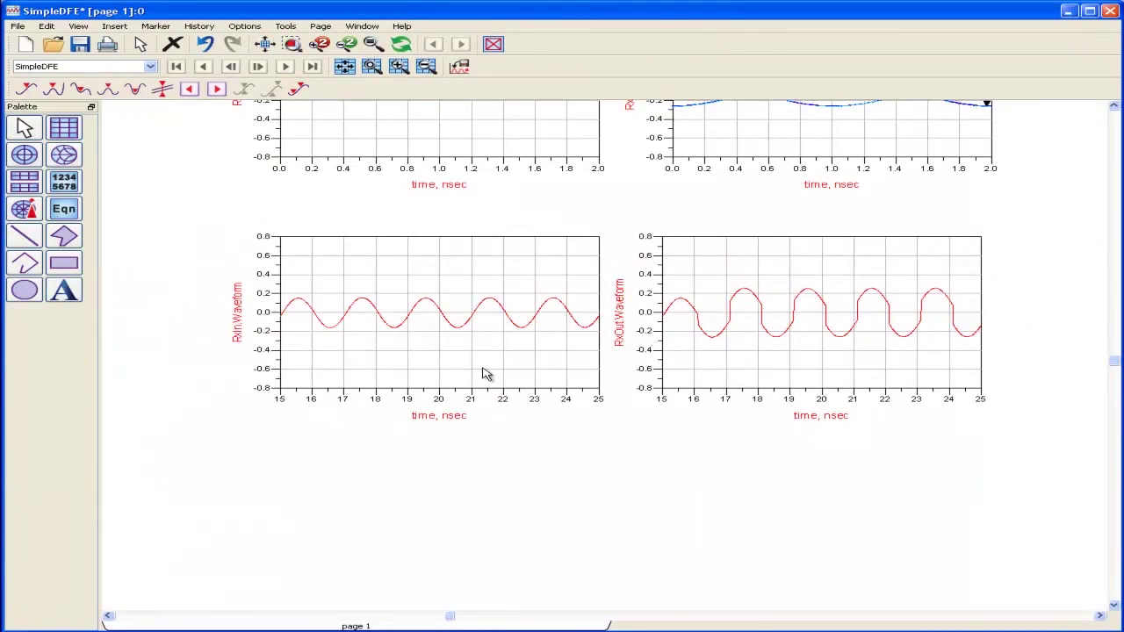
Zoom into the RxIn.Waveform and RxOut.Waveform plots for the 01 pattern.
scroll(485, 373, "up", 1)
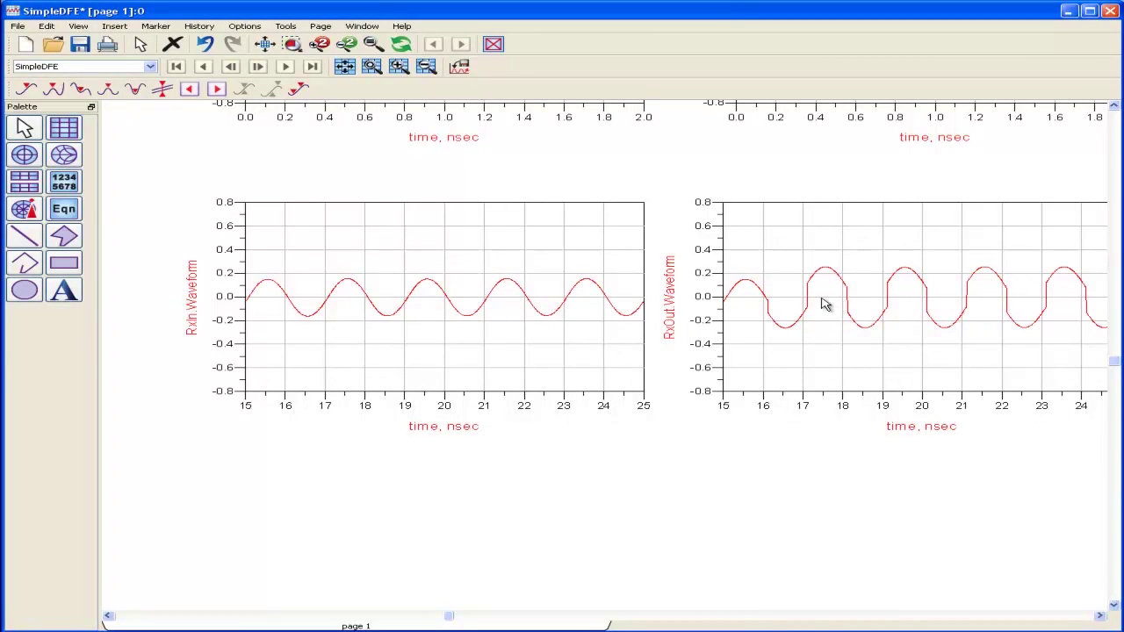
Zoom into the RxOut waveform, then out slightly to fit its ~0.2 DFE jumps.
scroll(822, 303, "up", 3)
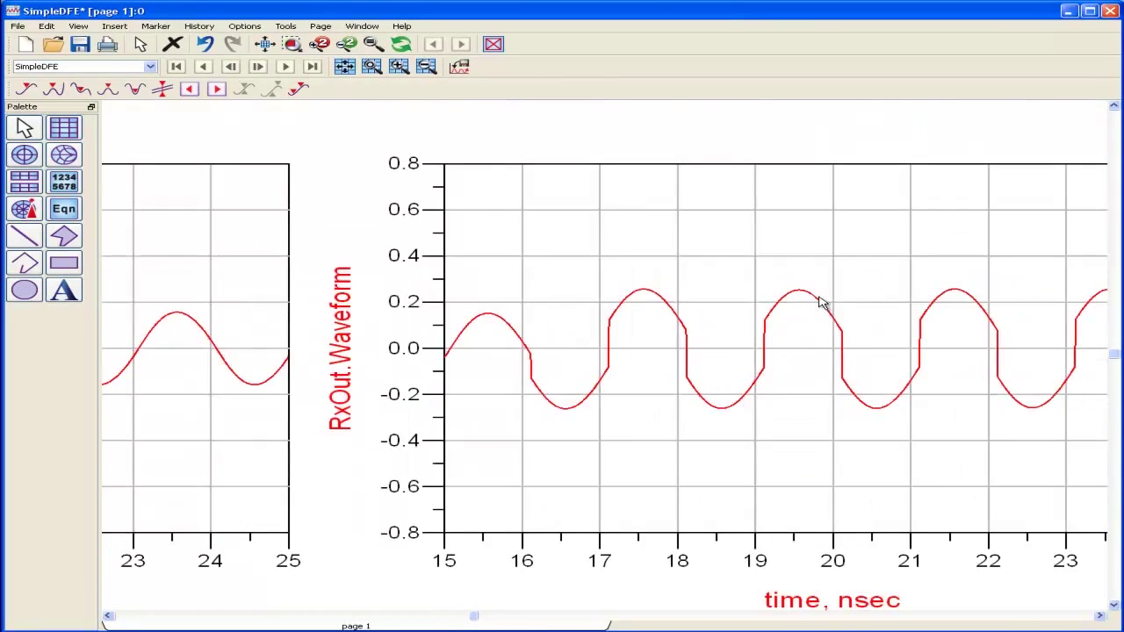
scroll(821, 303, "down", 1)
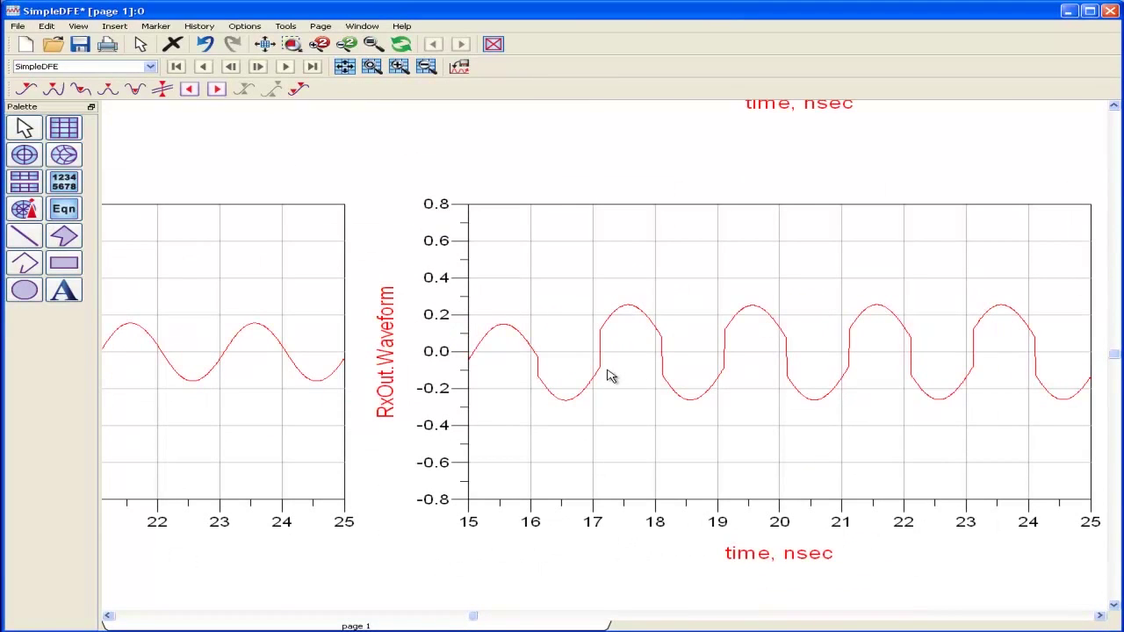